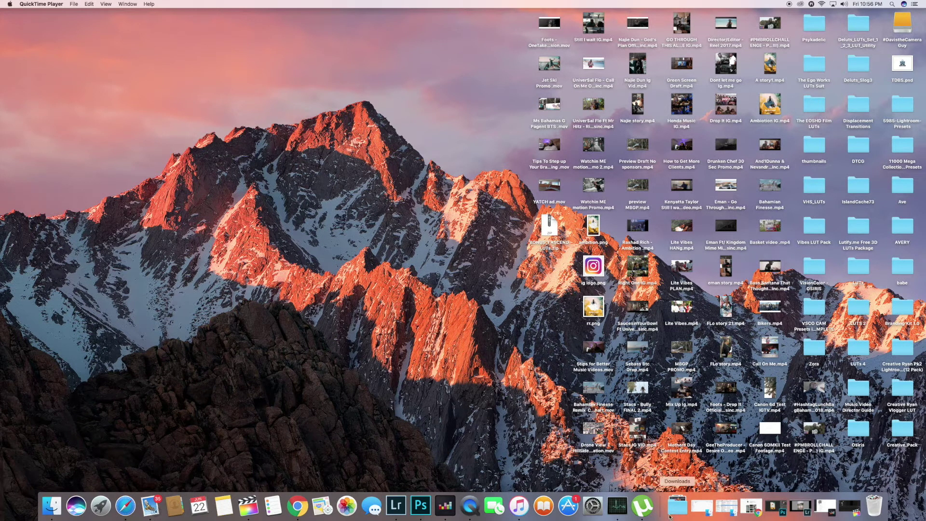
Look over the IGTV channel in the browser, then hide the browser to reveal the desktop.
click(298, 506)
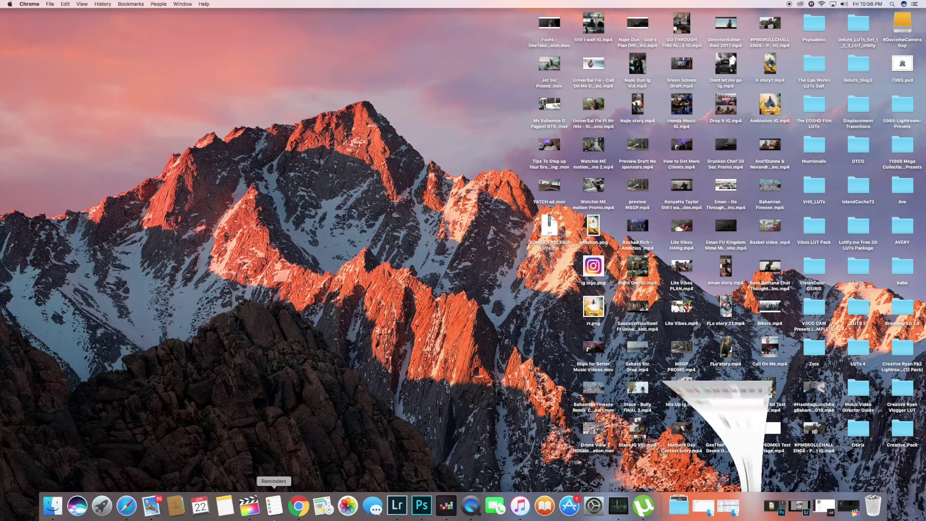
scroll(597, 231, down, 5)
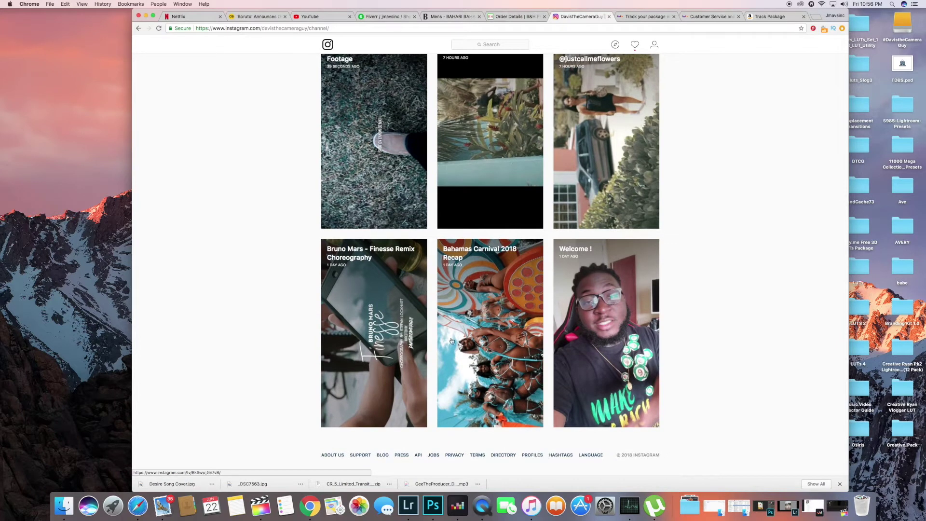
scroll(448, 302, up, 2)
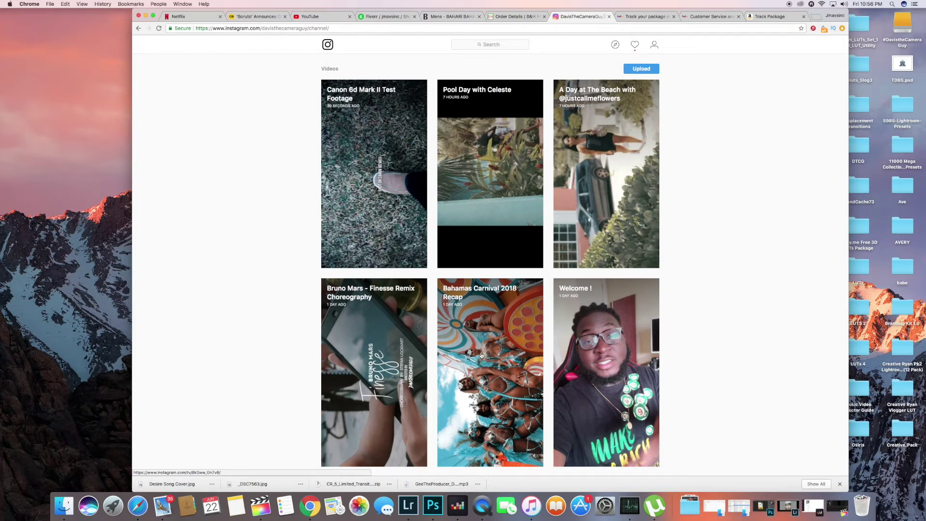
scroll(465, 285, down, 2)
key(ctrl+Up)
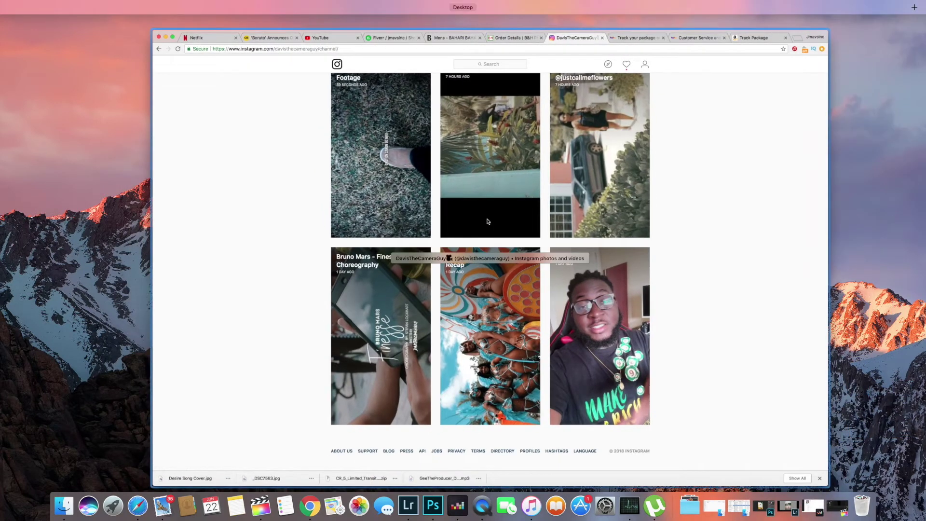
click(268, 117)
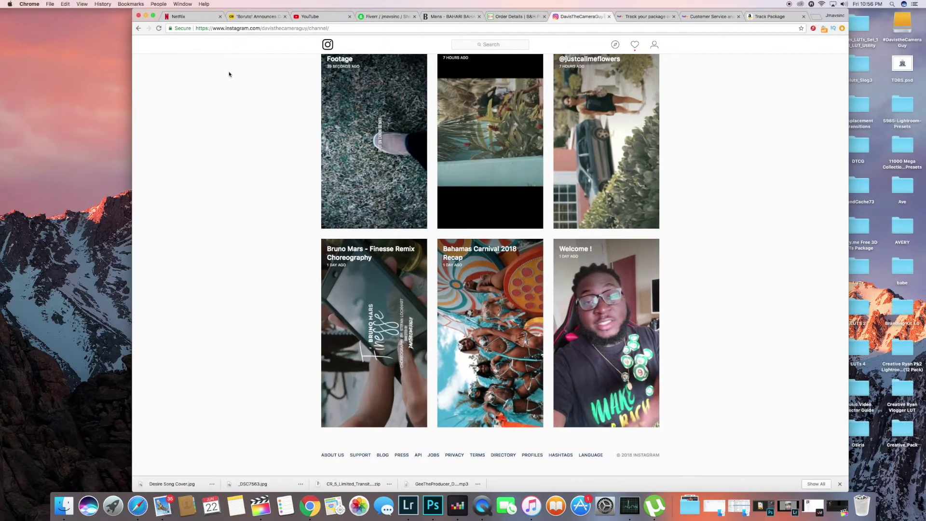
click(146, 17)
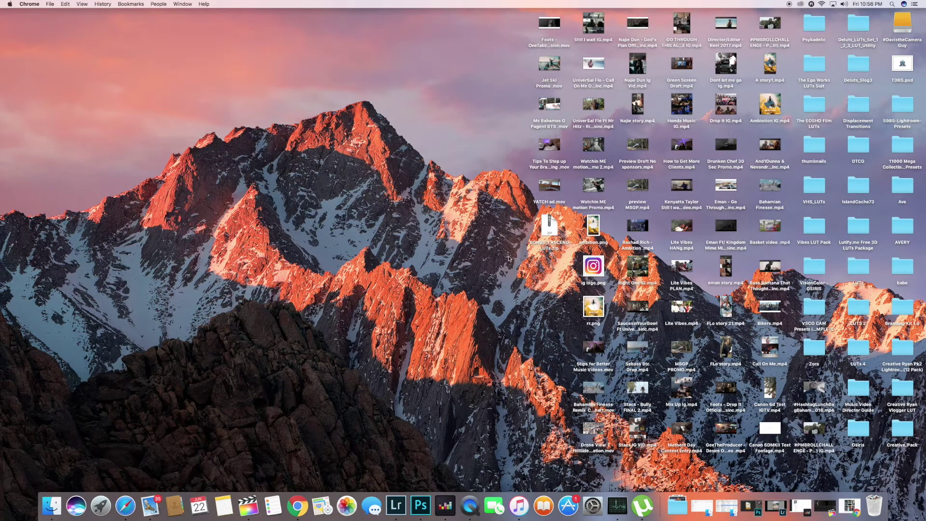
Back in Final Cut Pro, add an event named 'IGTV SETTINGS' to the DavisTheCameraguy library.
click(829, 506)
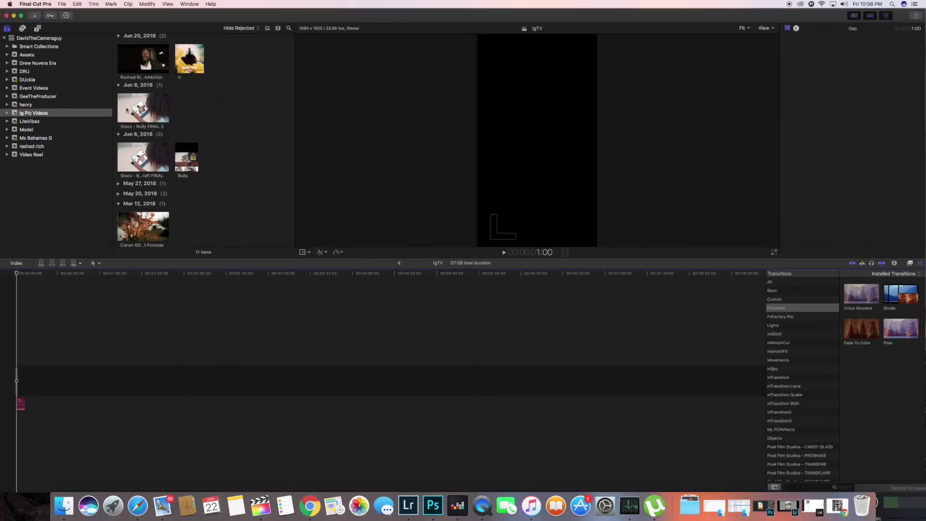
click(62, 4)
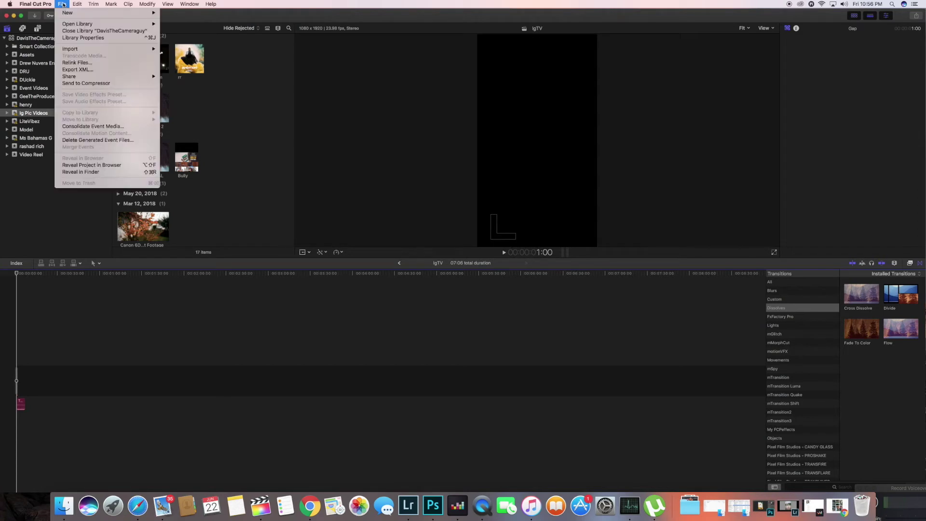
mouse_move(80, 13)
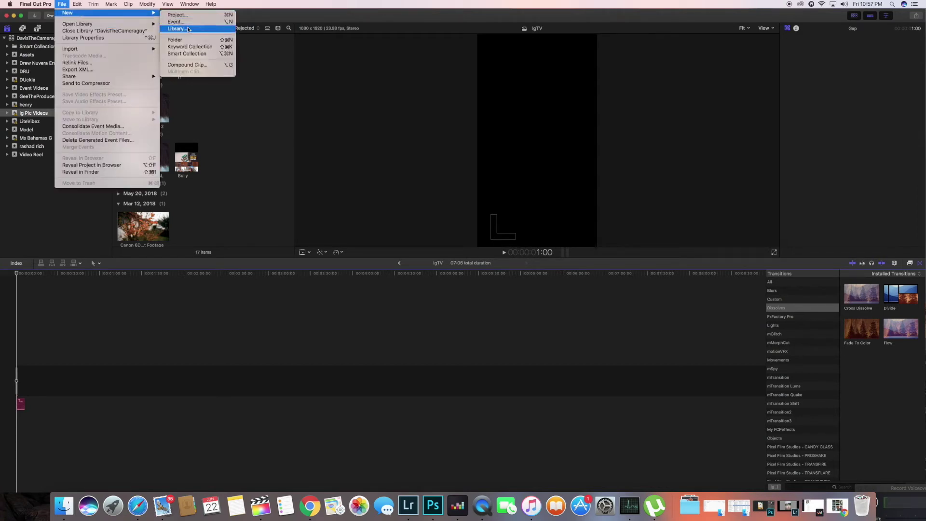
click(177, 22)
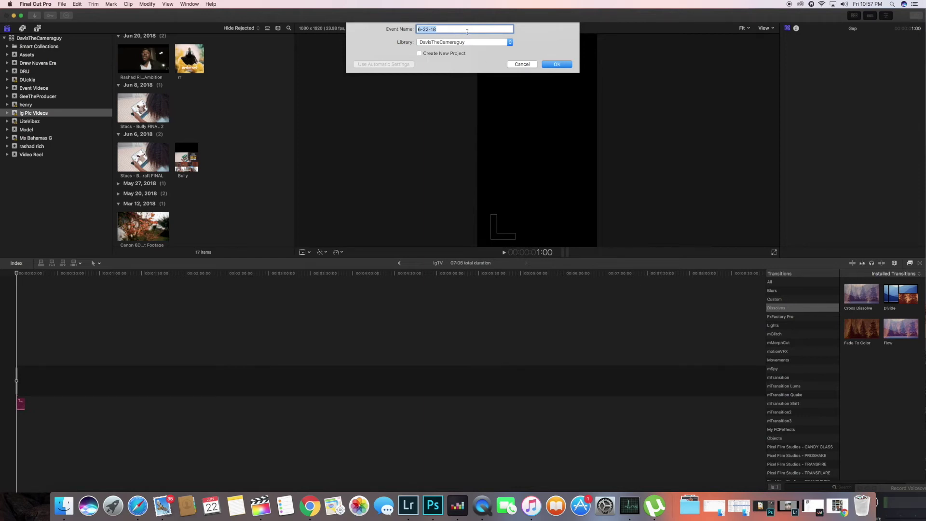
key(BackSpace)
click(554, 64)
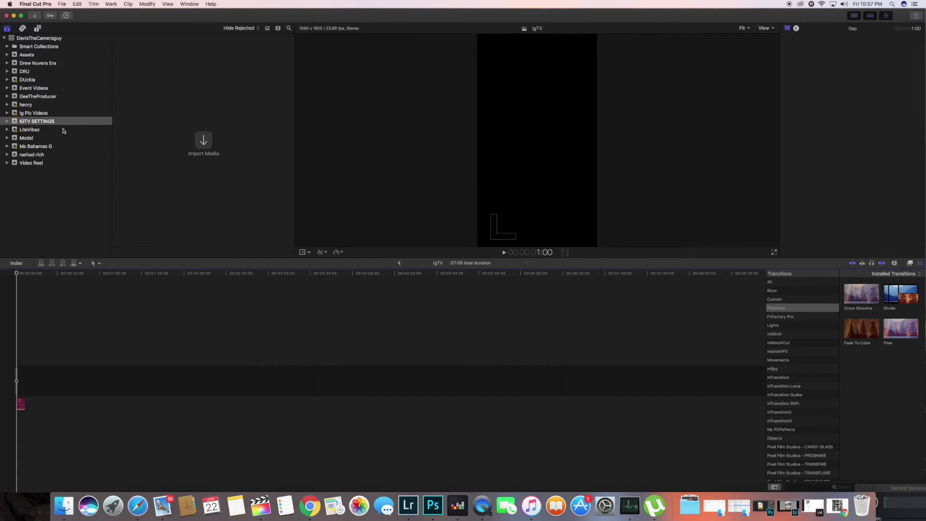
Start a new project with Custom format, 1080 x 1920 resolution and 23.98p frame rate.
click(62, 4)
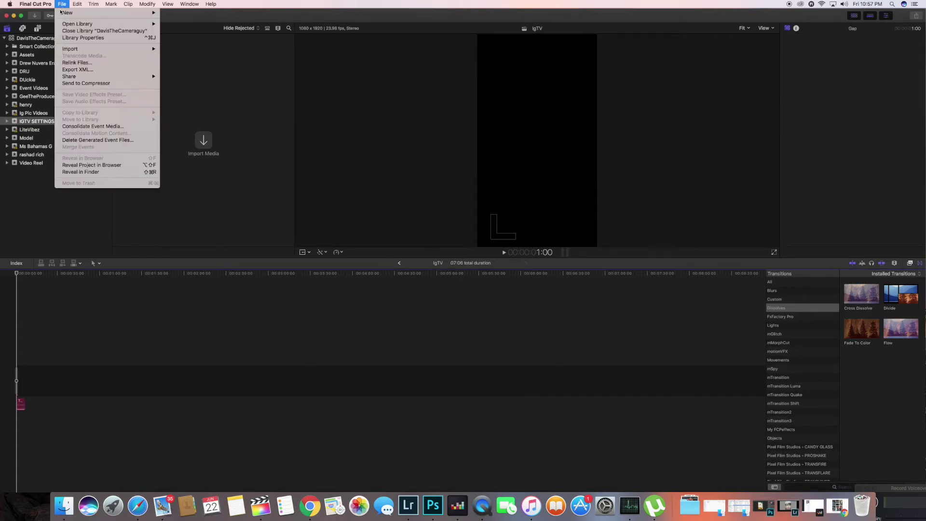
mouse_move(121, 13)
click(186, 15)
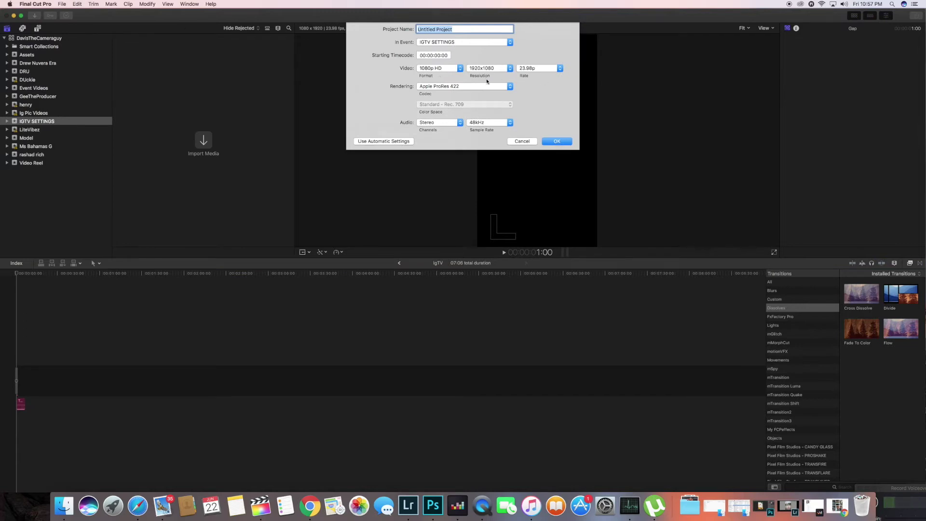
click(460, 68)
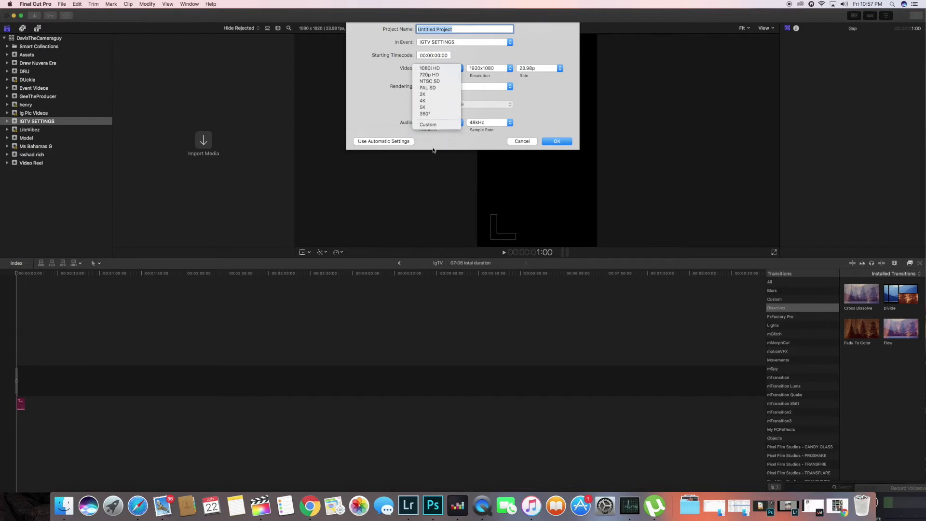
click(442, 136)
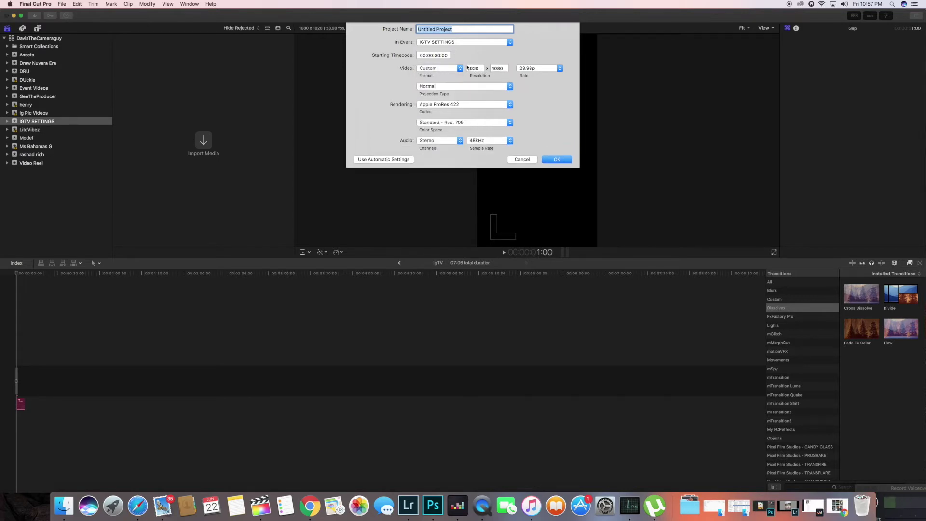
double_click(480, 68)
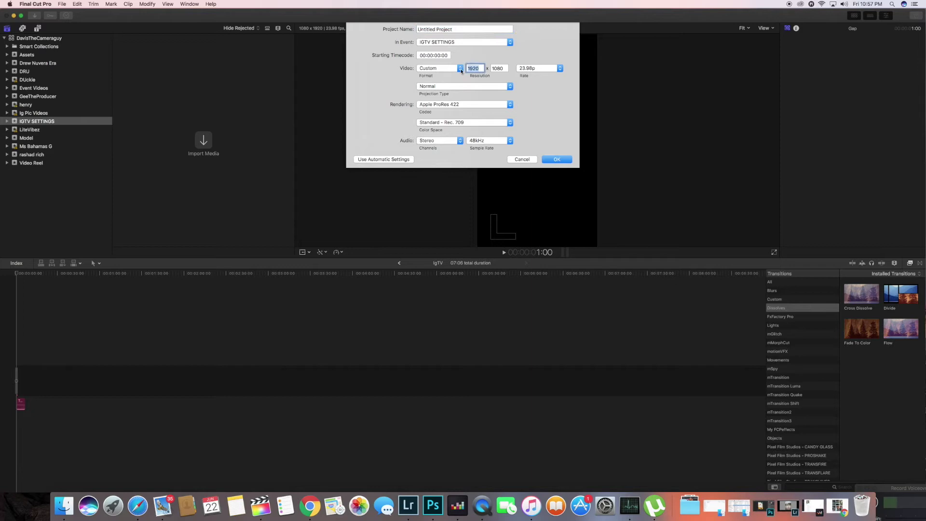
text(1)
double_click(499, 68)
text(19)
click(560, 68)
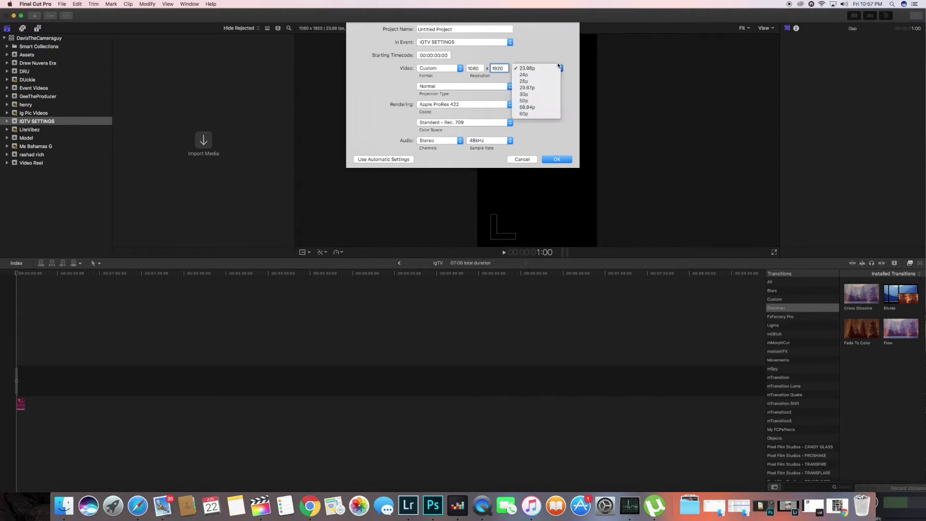
click(529, 70)
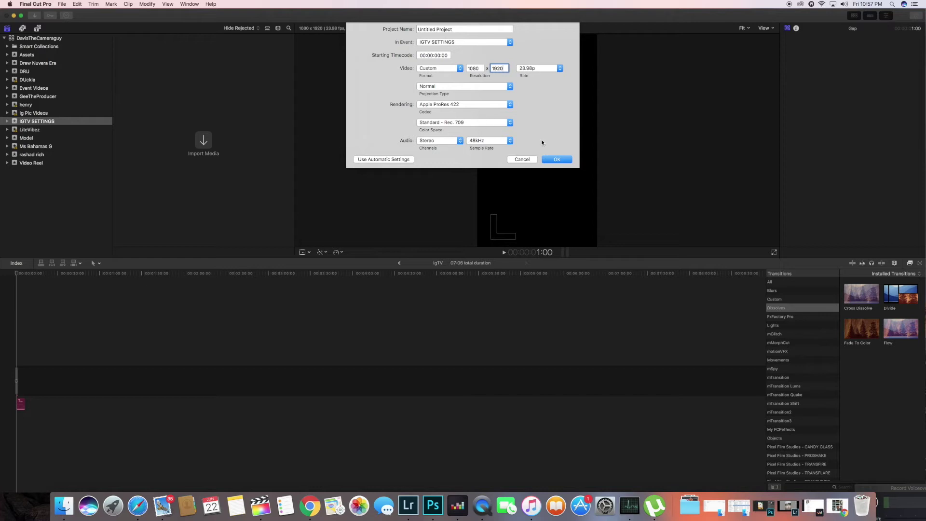
Name the project 'IGTV' and create it.
drag(461, 29, 417, 30)
click(461, 30)
triple_click(461, 30)
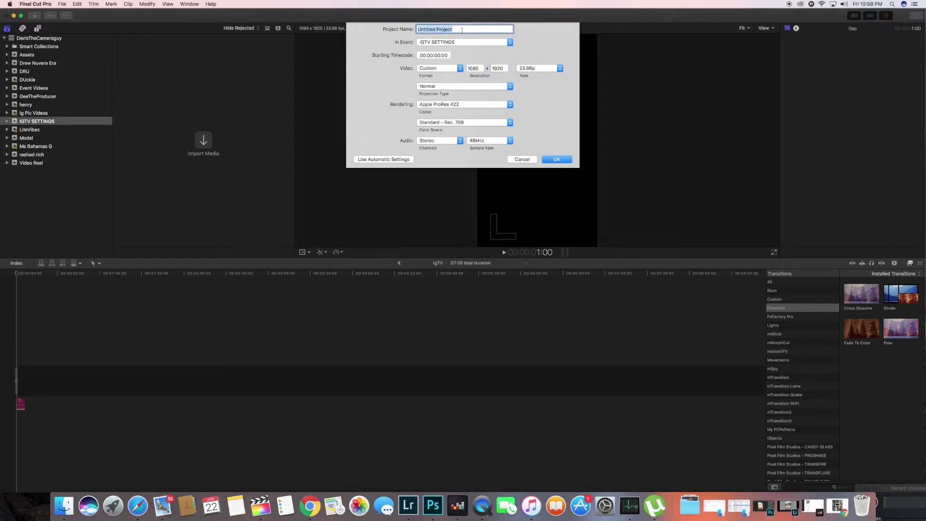
key(BackSpace)
text(IGTV)
key(Return)
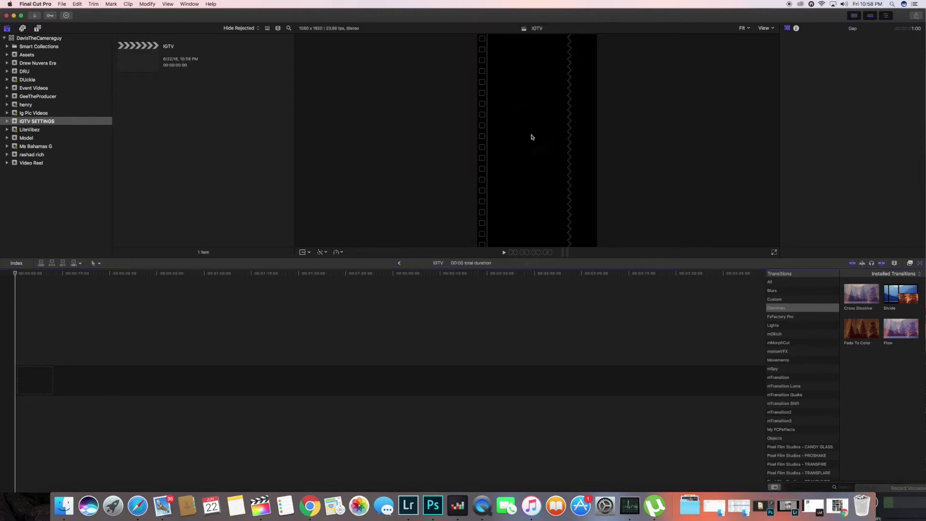
In Finder's Desktop folder, locate How to Get More Clients.mp4 and Quick Look preview it.
click(64, 506)
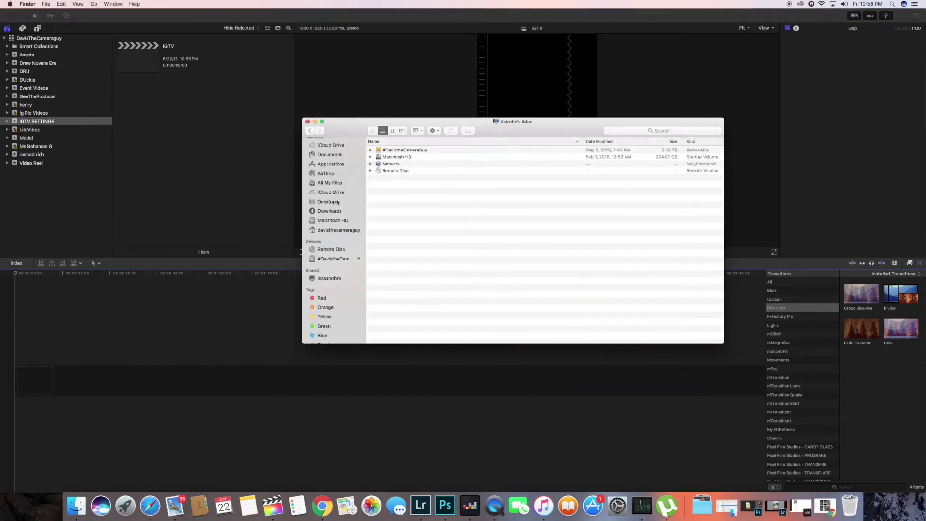
click(328, 201)
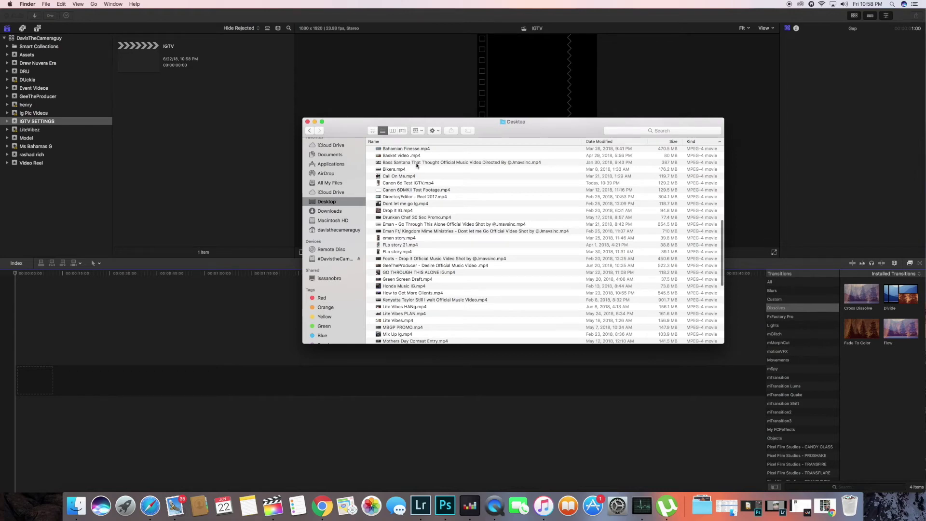
scroll(419, 182, up, 1)
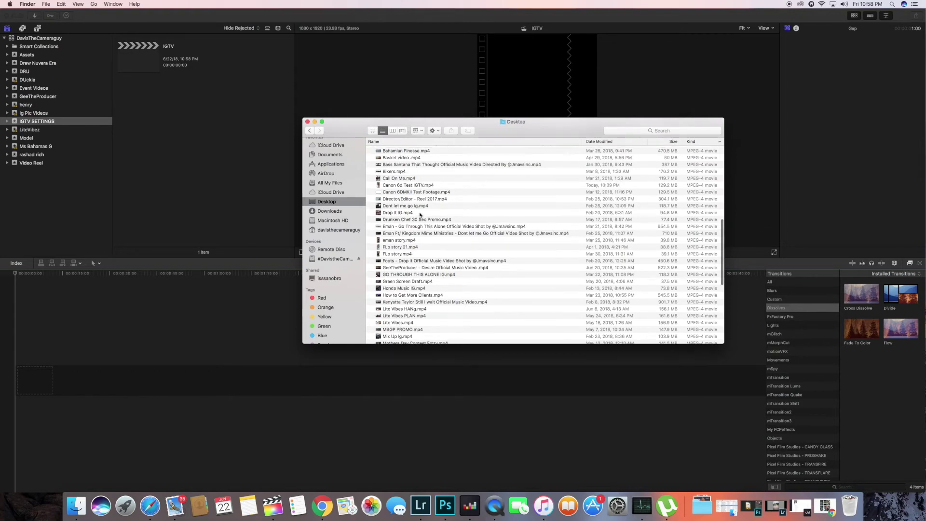
scroll(421, 214, down, 5)
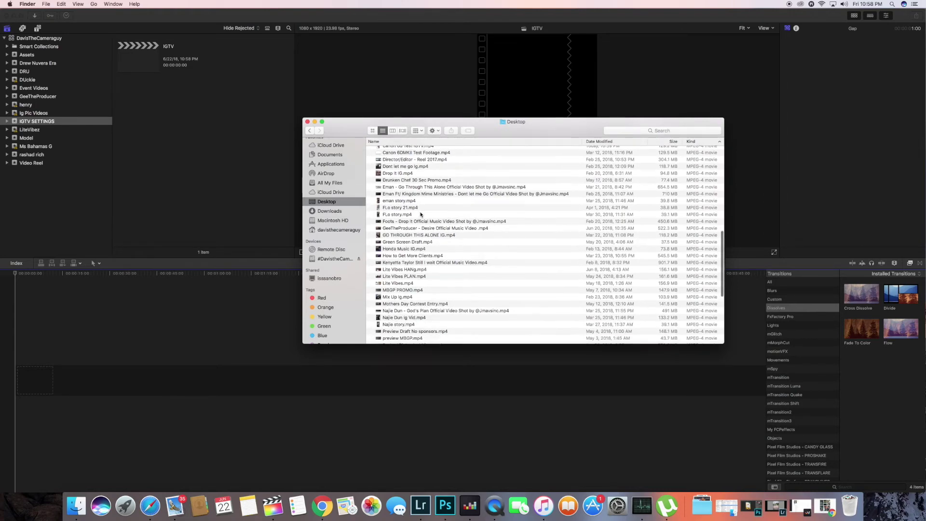
scroll(421, 214, down, 5)
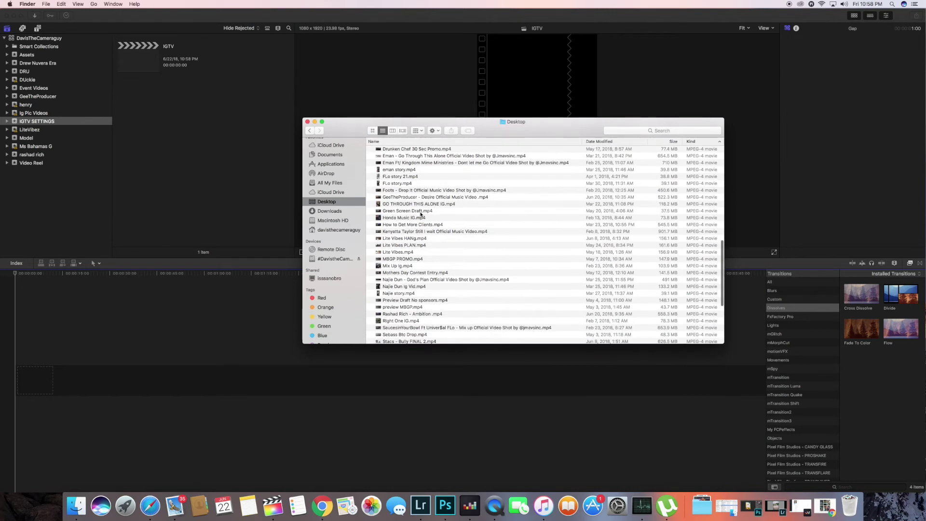
scroll(421, 214, down, 1)
click(419, 203)
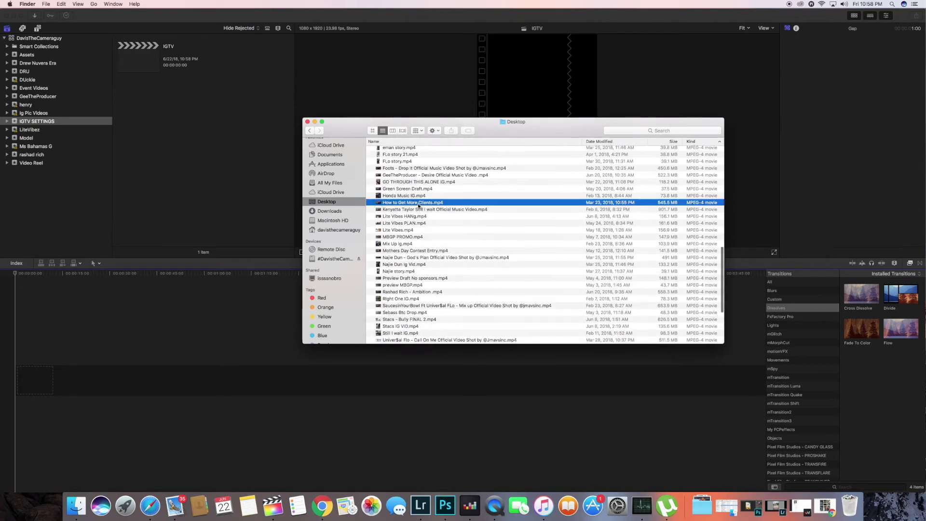
key(space)
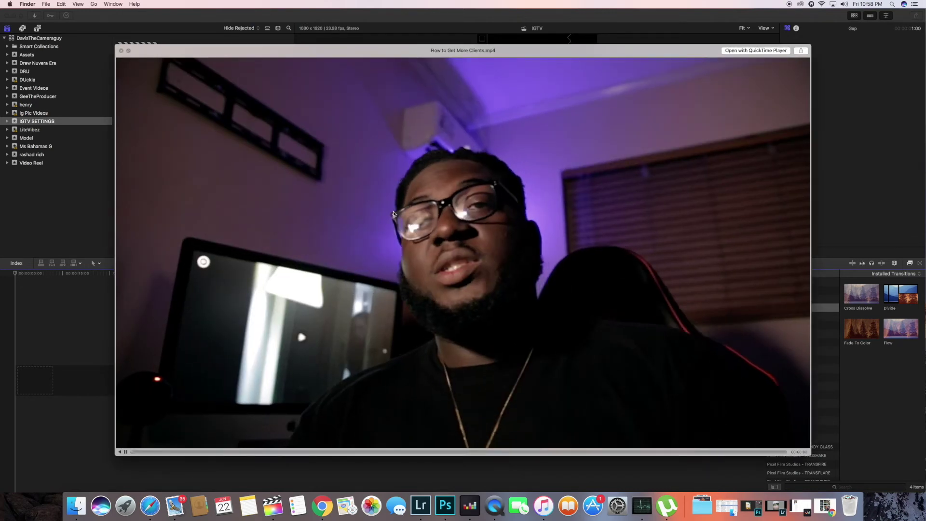
key(F12)
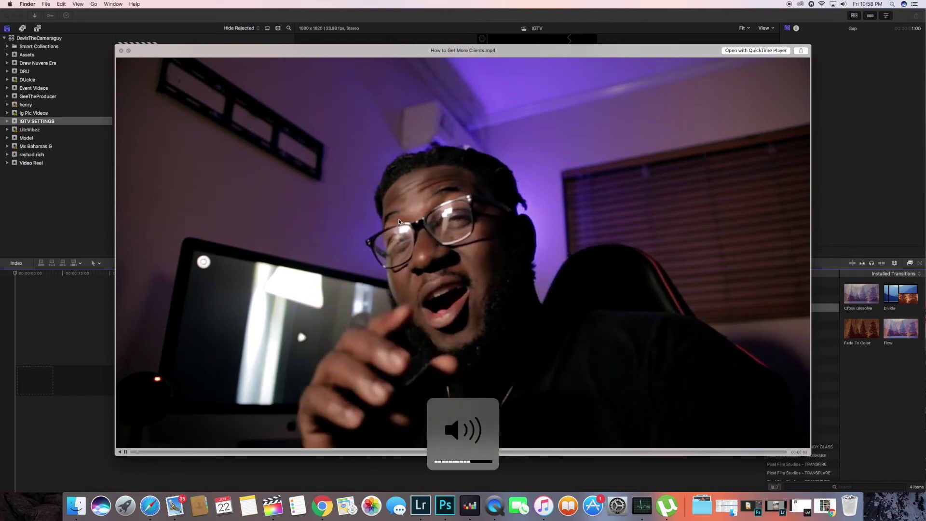
key(space)
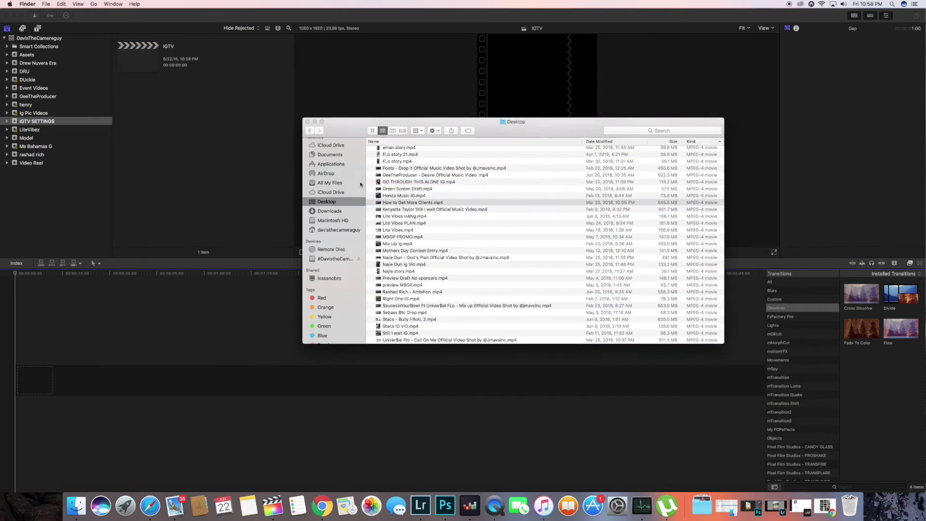
Import How to Get More Clients.mp4 into IGTV SETTINGS and place it at the start of the IGTV timeline.
drag(371, 201, 154, 220)
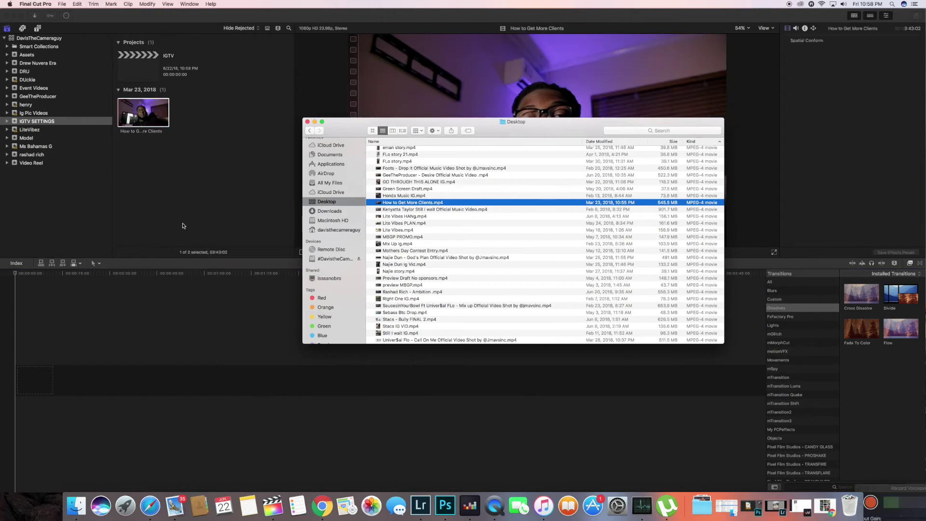
click(143, 113)
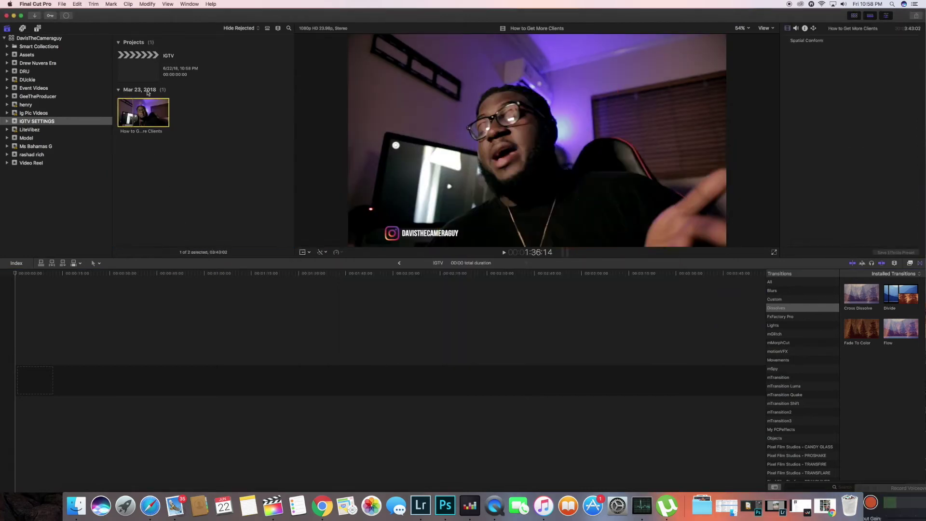
click(143, 72)
click(152, 116)
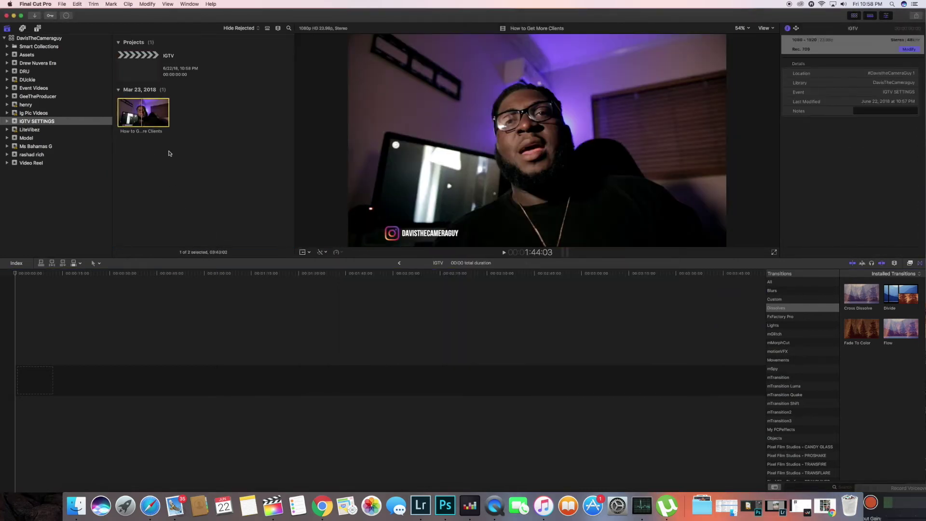
drag(165, 153, 167, 362)
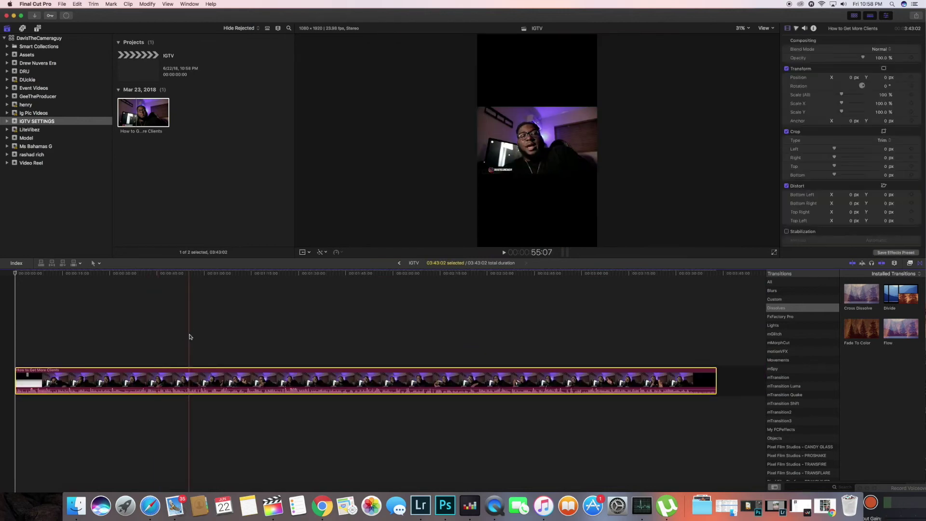
Review the clip at about 17 s, 40 s and 1:14 into the timeline.
click(70, 274)
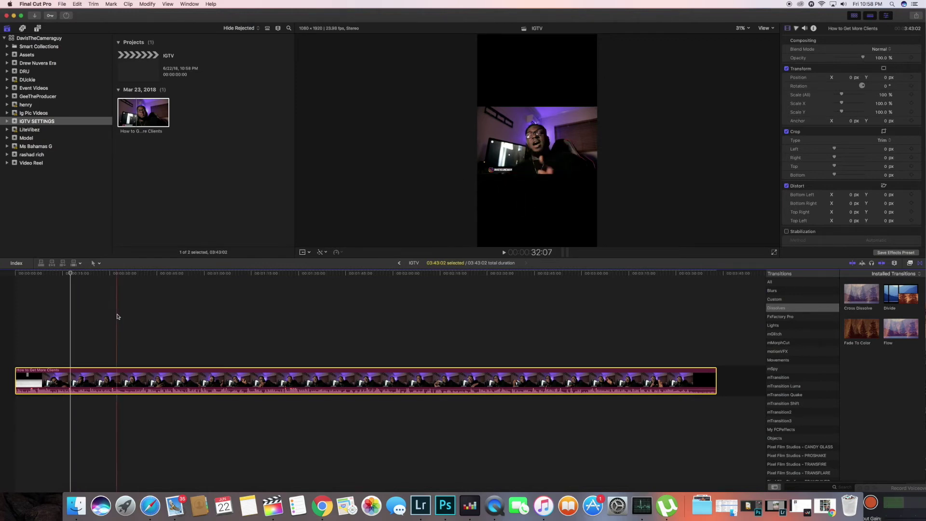
click(161, 273)
click(251, 274)
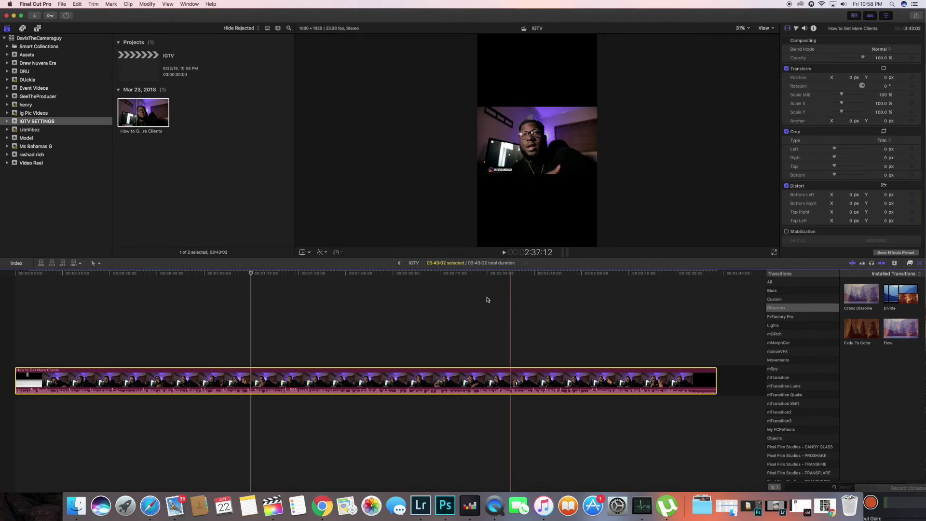
click(886, 86)
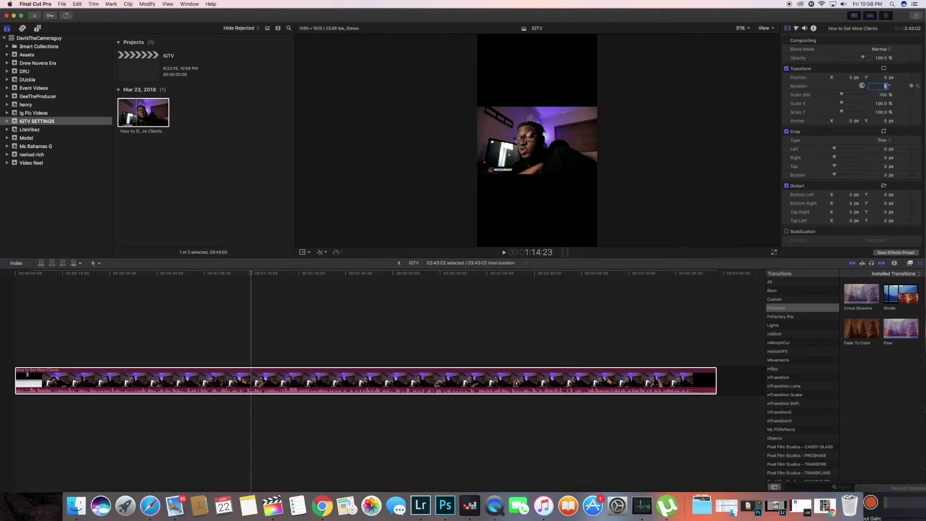
Set the clip's Rotation to 90° and Scale to 200%, then check the framing.
text(90)
key(Return)
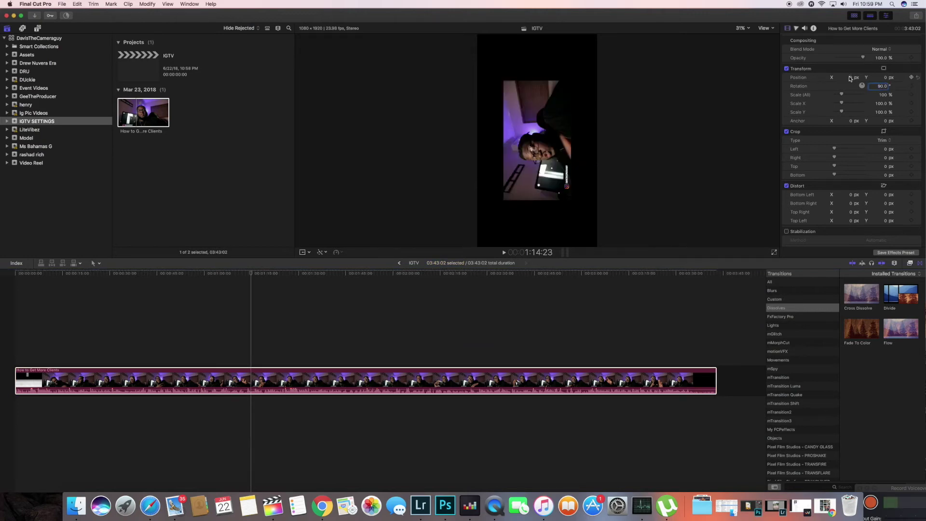
click(886, 94)
text(2)
key(Return)
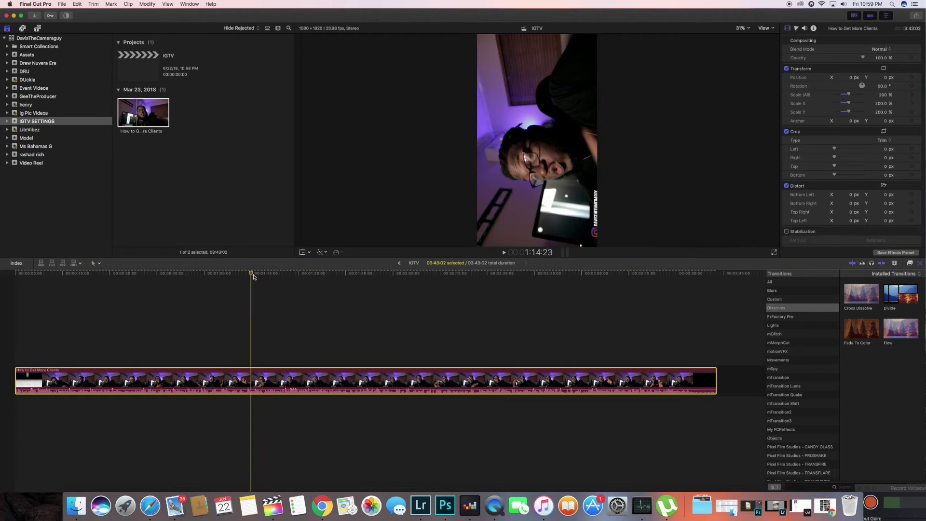
drag(252, 274, 200, 314)
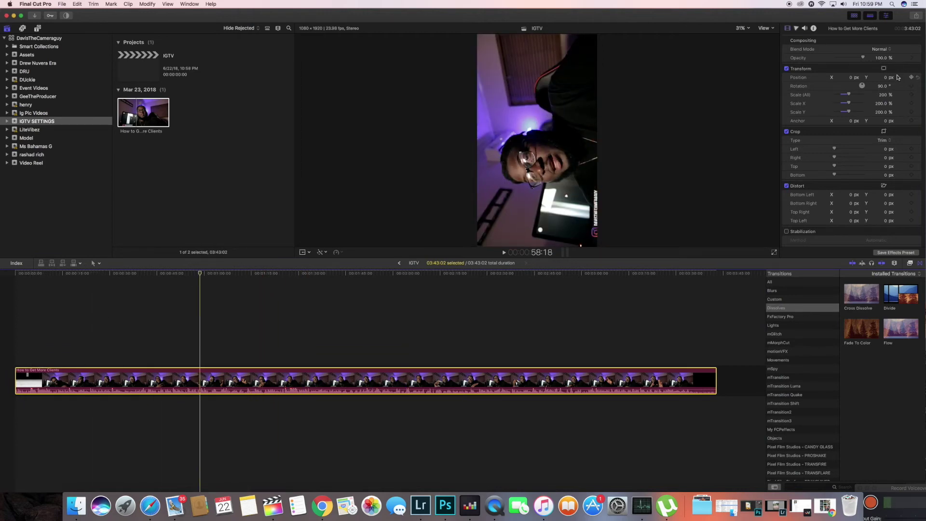
Choose Share > Master File to begin an export.
click(913, 28)
click(916, 15)
click(849, 39)
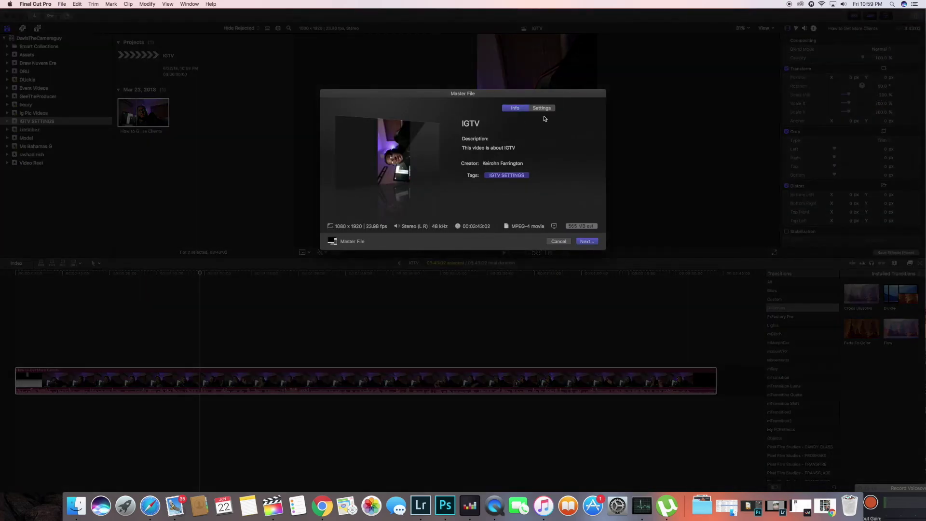
In the export dialog, switch the codec to H.264 Better Quality, retitle it 'Test', then cancel.
click(543, 108)
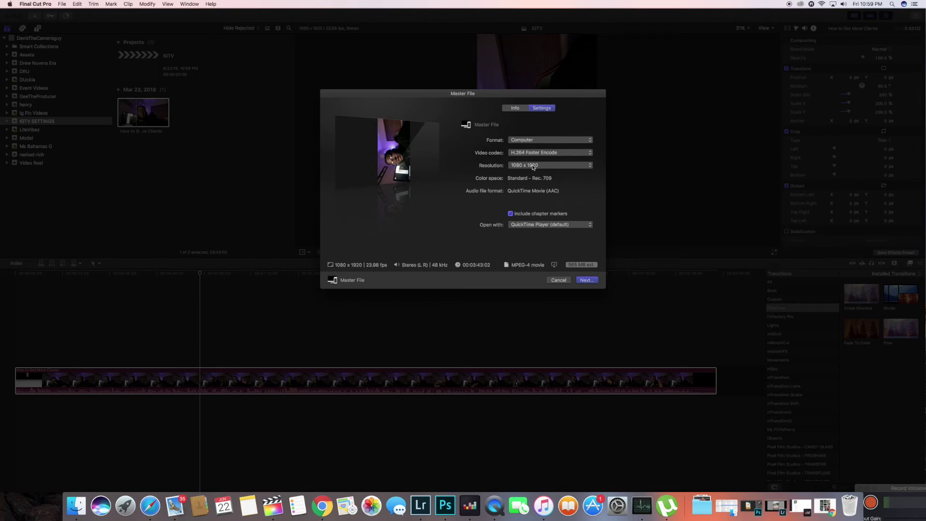
click(562, 151)
click(559, 160)
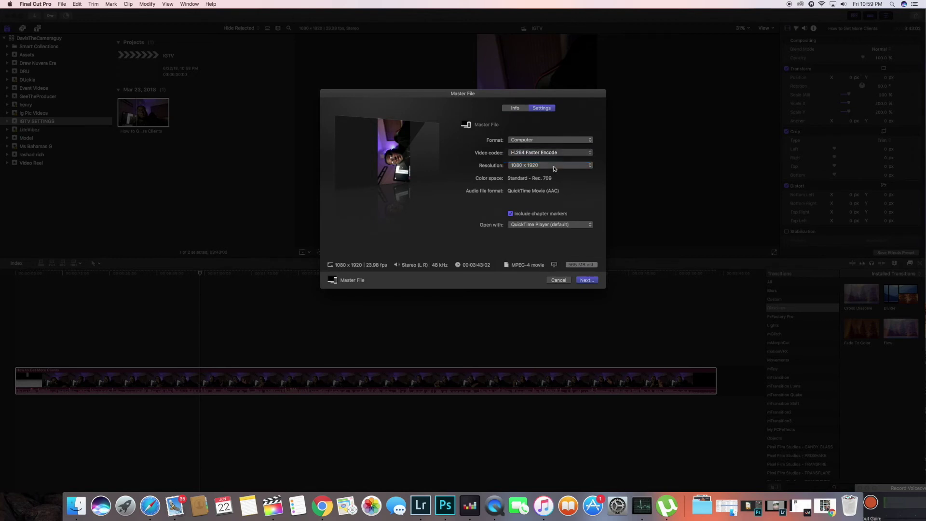
click(515, 108)
double_click(497, 122)
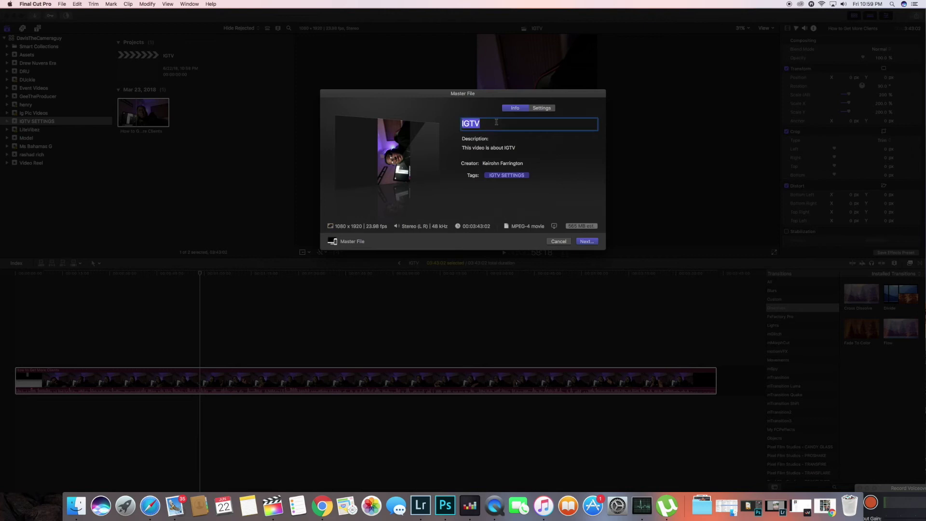
text(Test)
click(565, 242)
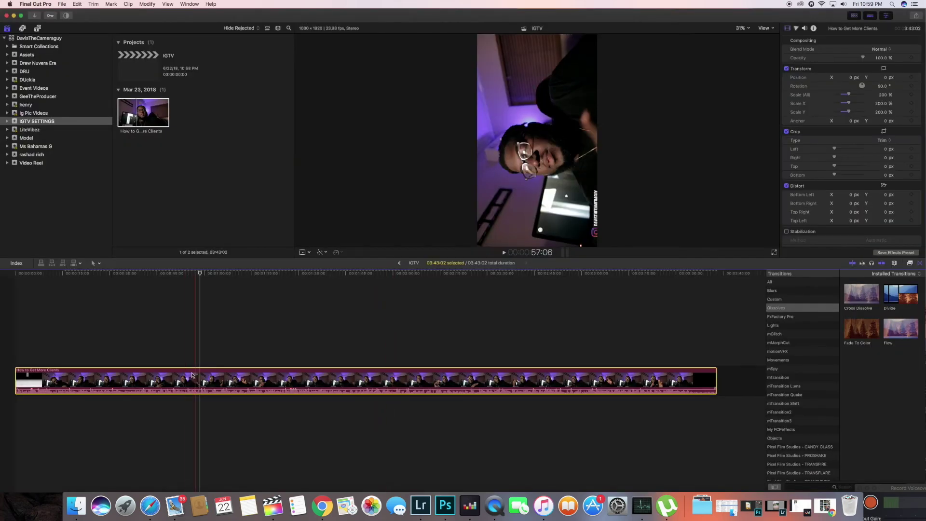
Blade the clip and delete the opening and trailing pieces, keeping a 45:05 section.
click(122, 381)
click(67, 381)
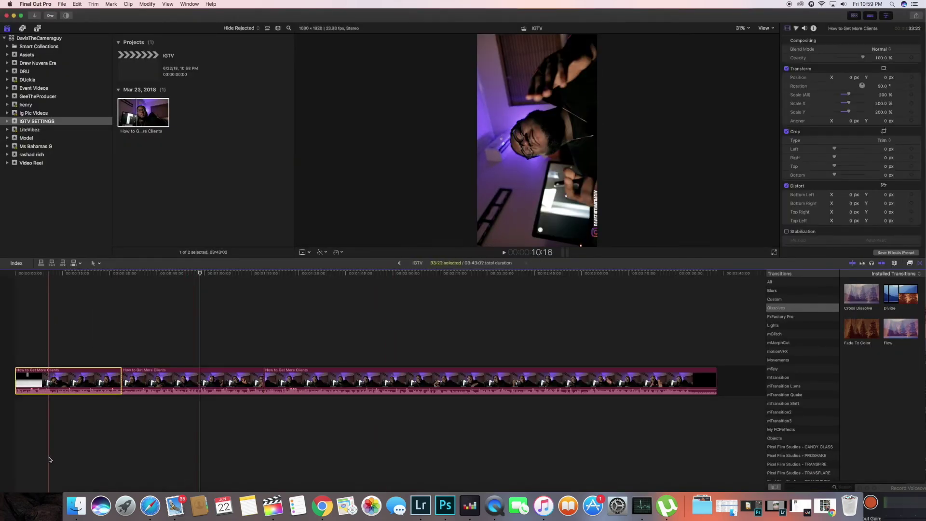
key(Delete)
click(161, 380)
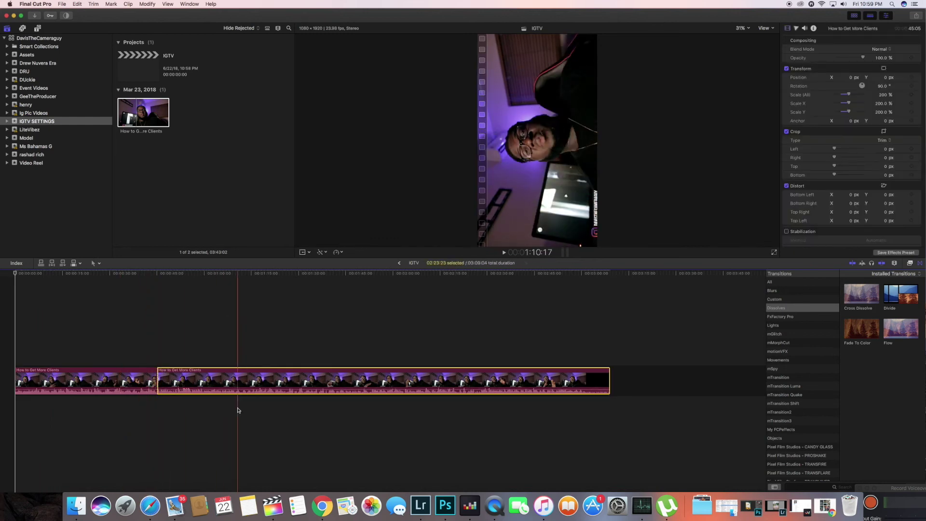
key(Delete)
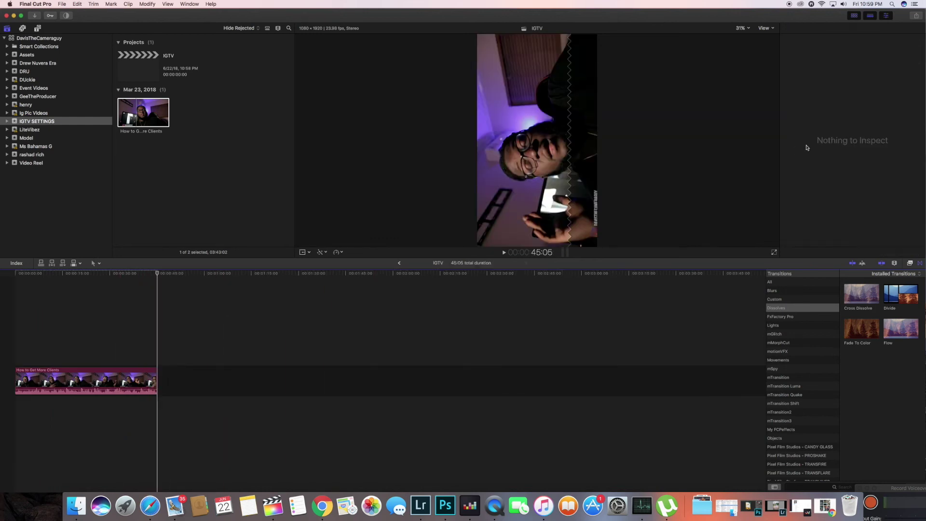
click(917, 16)
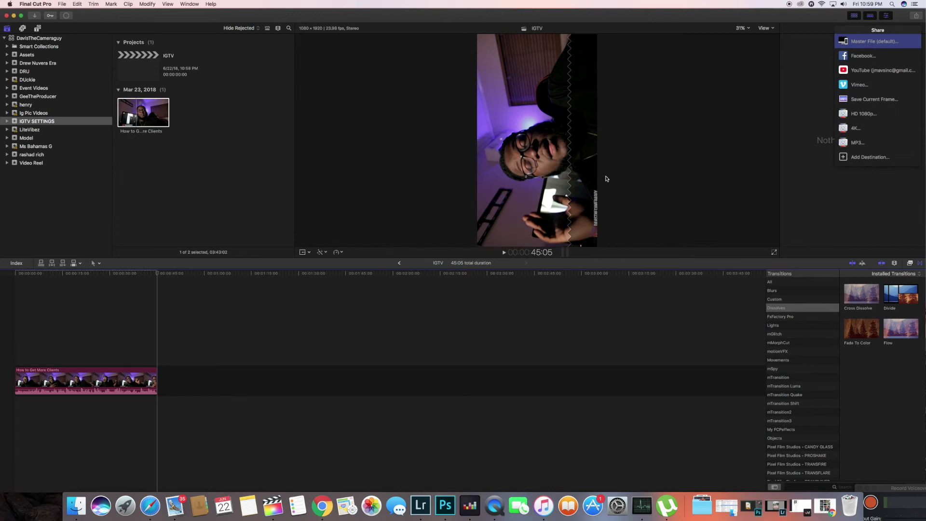
Choose Master File, title it 'TEST', and save the export to the Desktop.
click(866, 45)
click(498, 127)
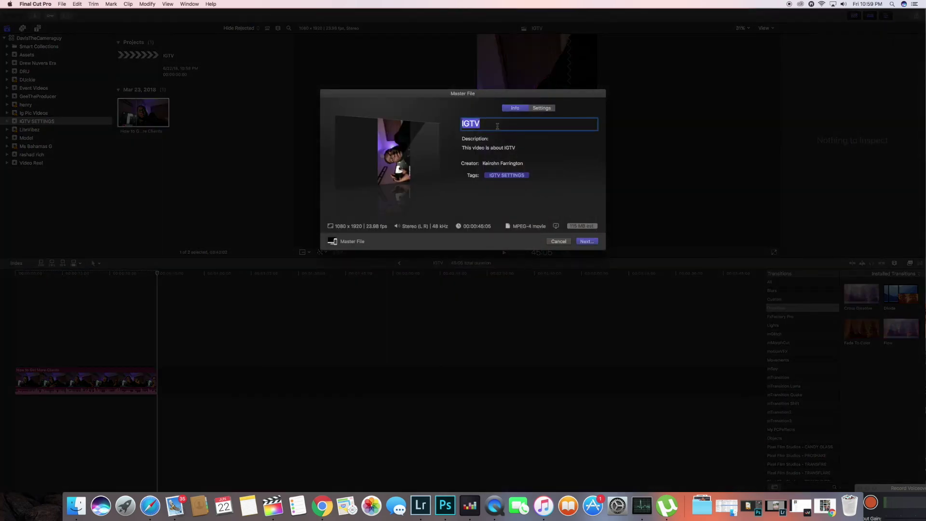
text(TEST)
click(587, 241)
click(521, 141)
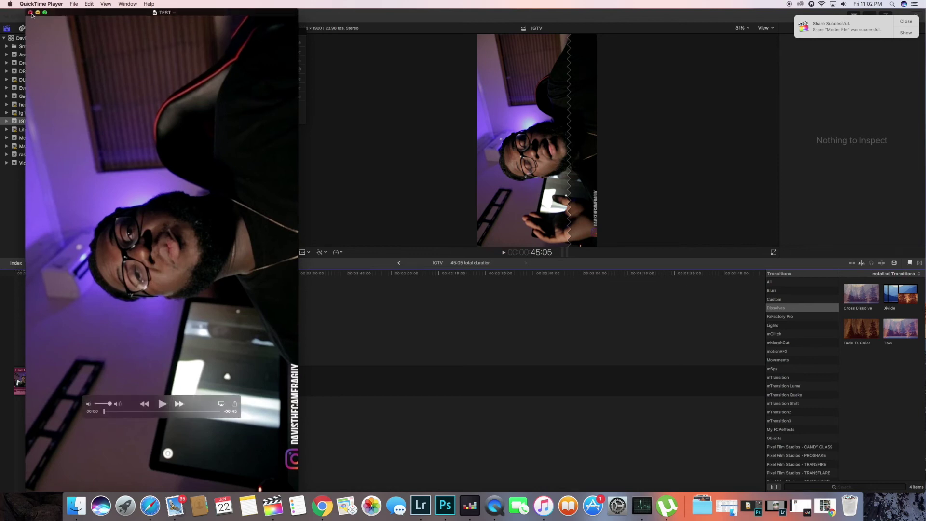
Close the TEST video playback in QuickTime Player.
click(31, 13)
In Chrome, go to instagram.com, open the profile and show its IGTV videos.
click(322, 505)
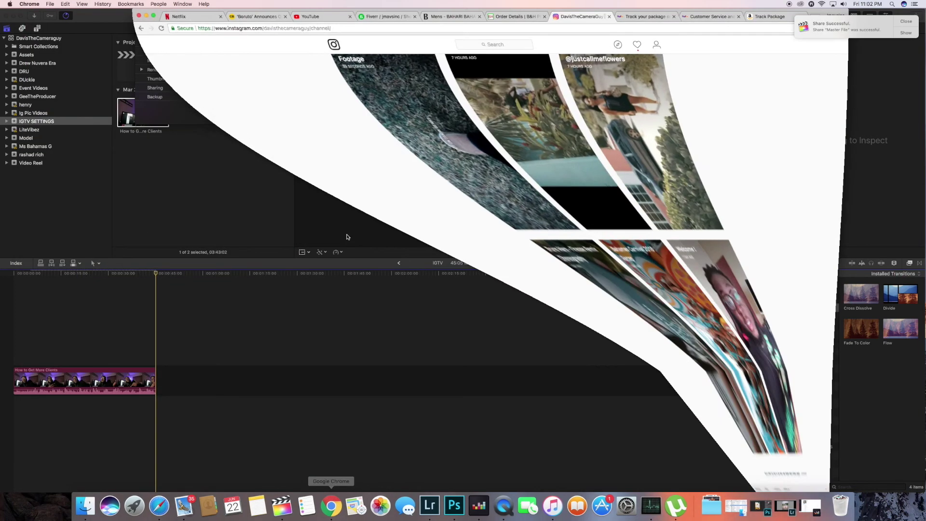
click(277, 29)
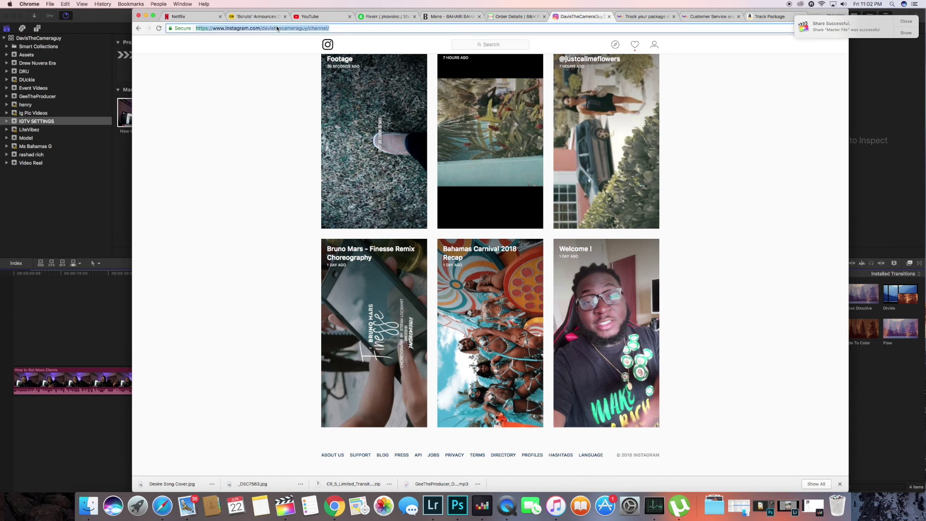
text(instagram.c)
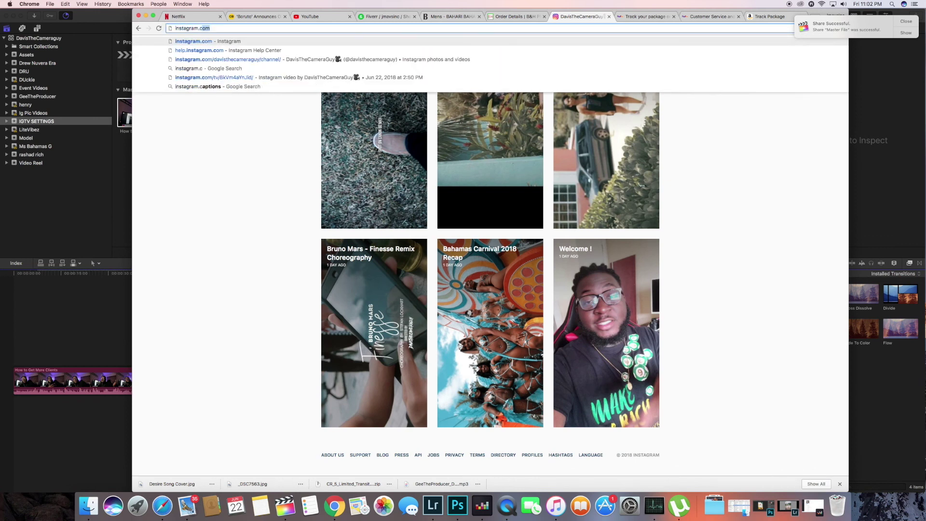
text(o)
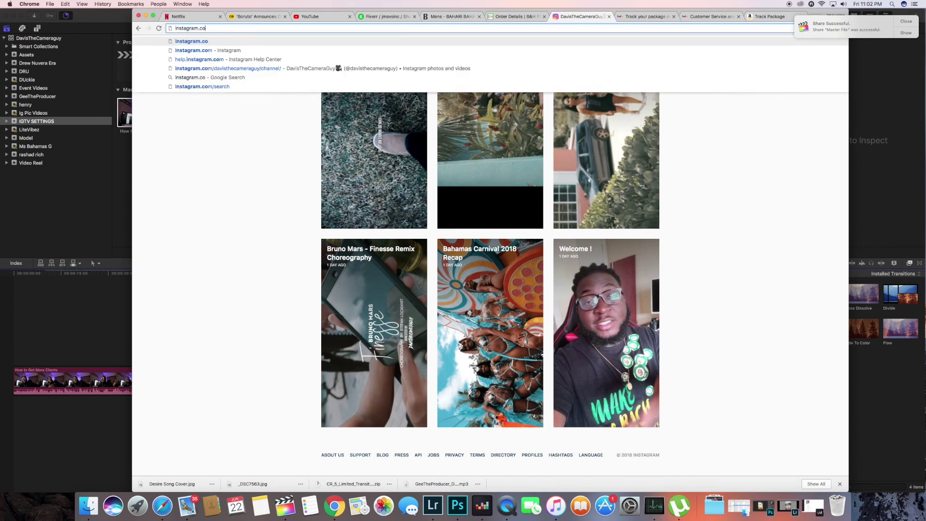
text(m)
key(Return)
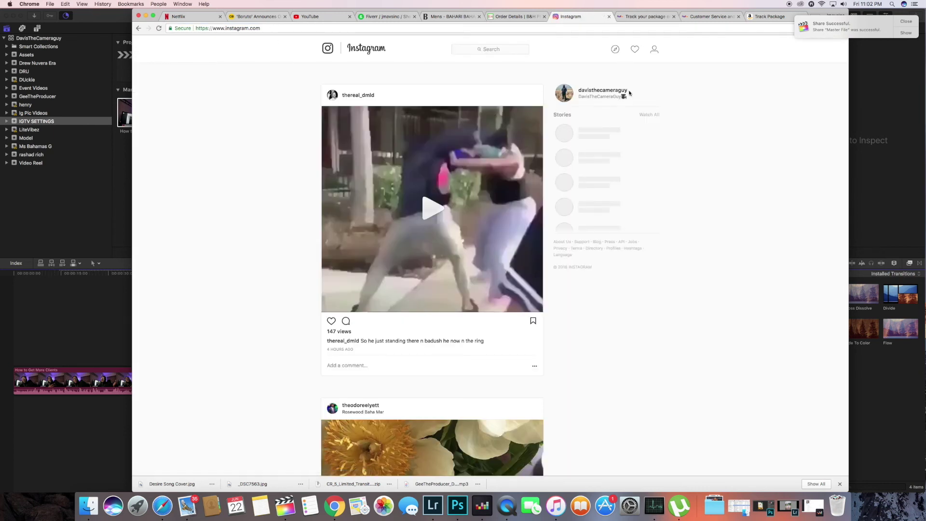
click(654, 49)
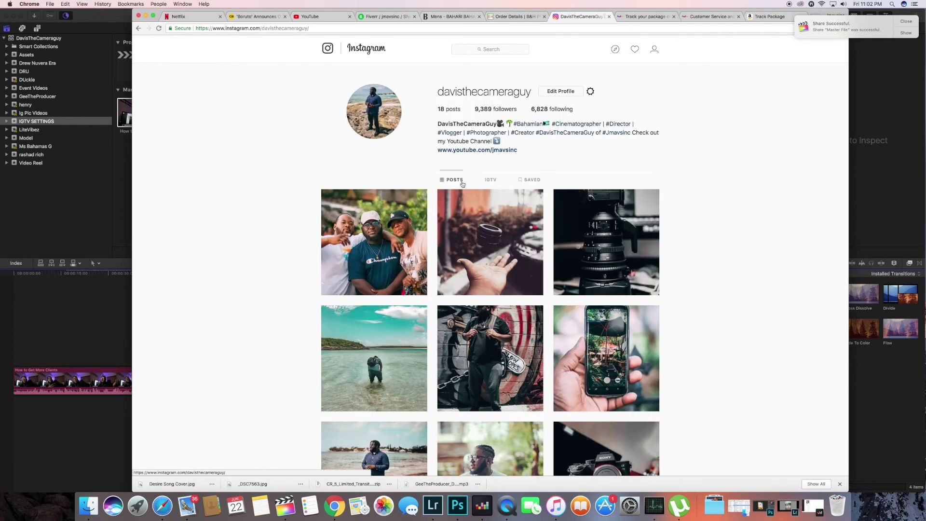
click(491, 181)
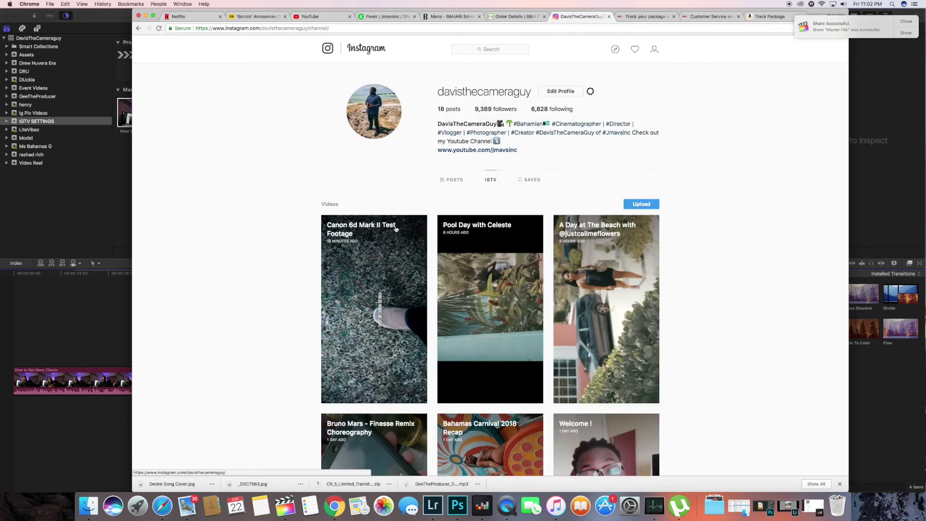
Start a new IGTV upload of TEST.mp4 from the Desktop and set its cover frame.
click(641, 204)
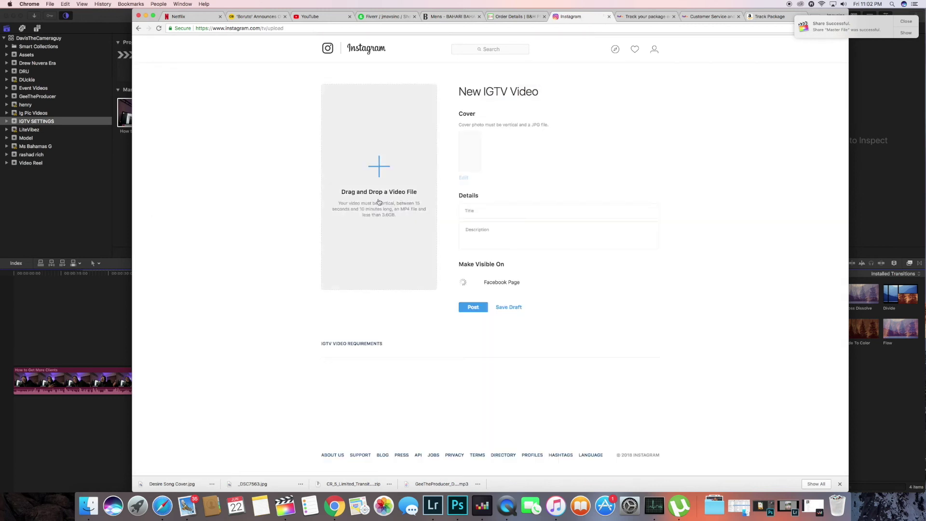
click(379, 275)
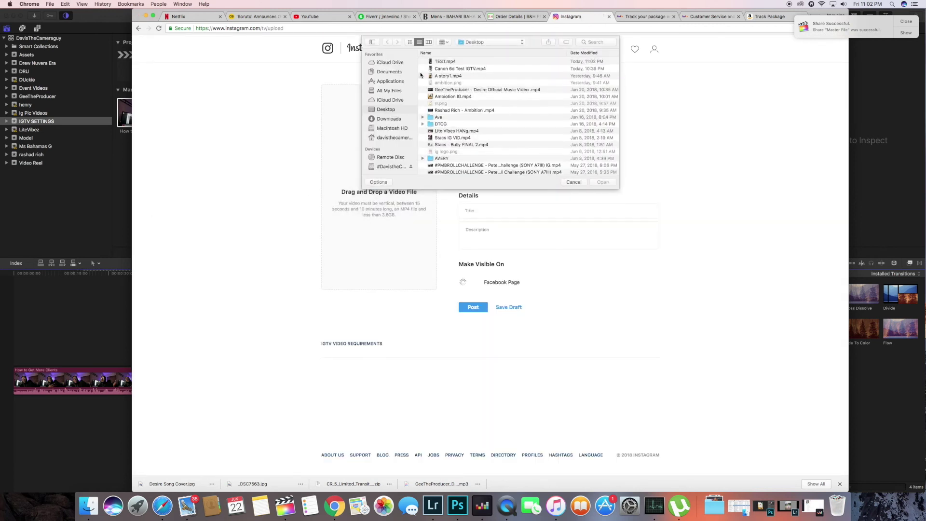
click(460, 61)
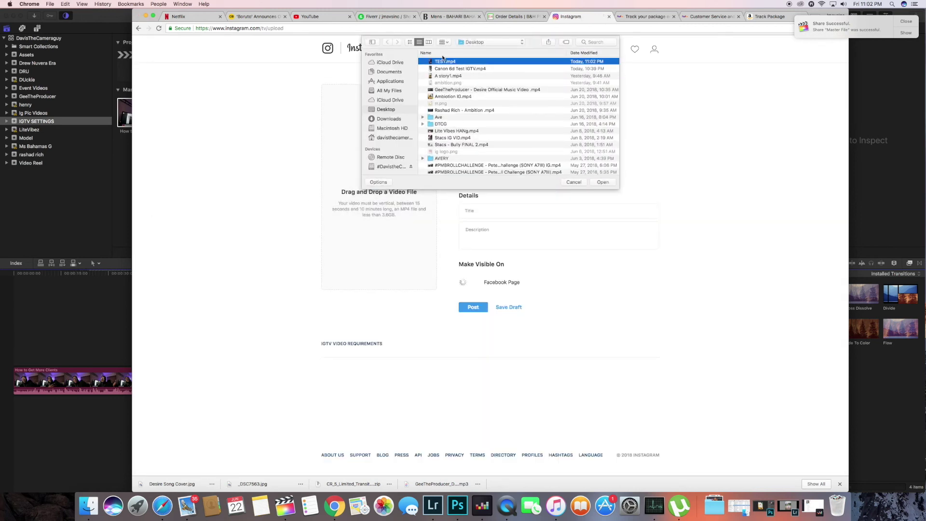
click(601, 183)
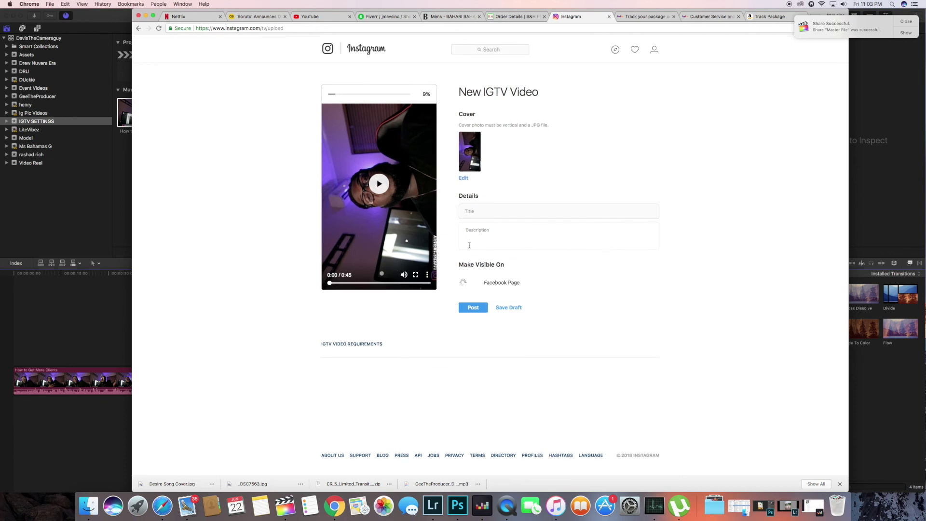
click(501, 309)
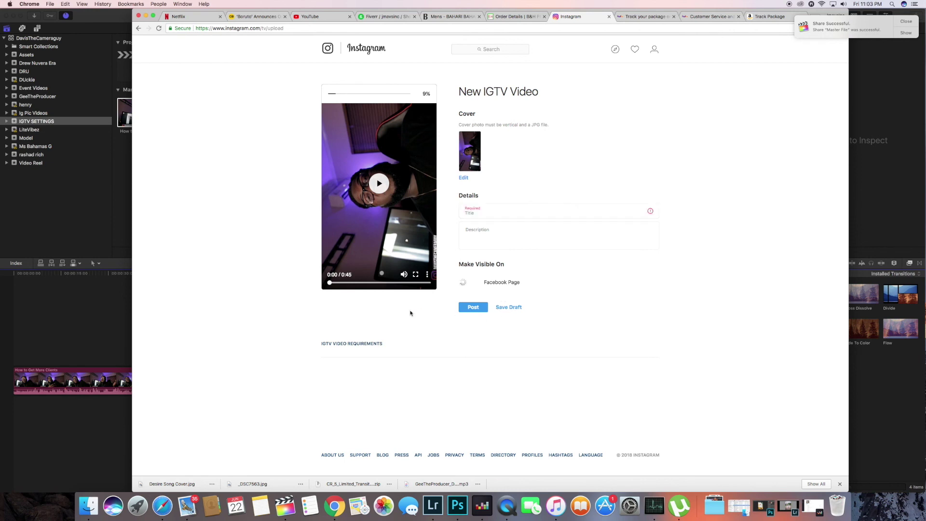
Title the IGTV video 'test', then try closing the Instagram tab mid-upload.
click(525, 212)
text(t)
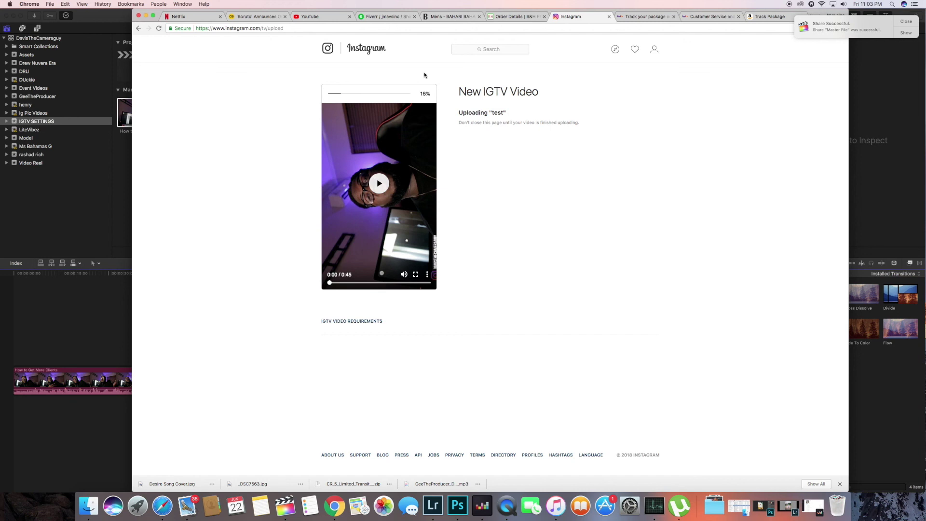
click(609, 17)
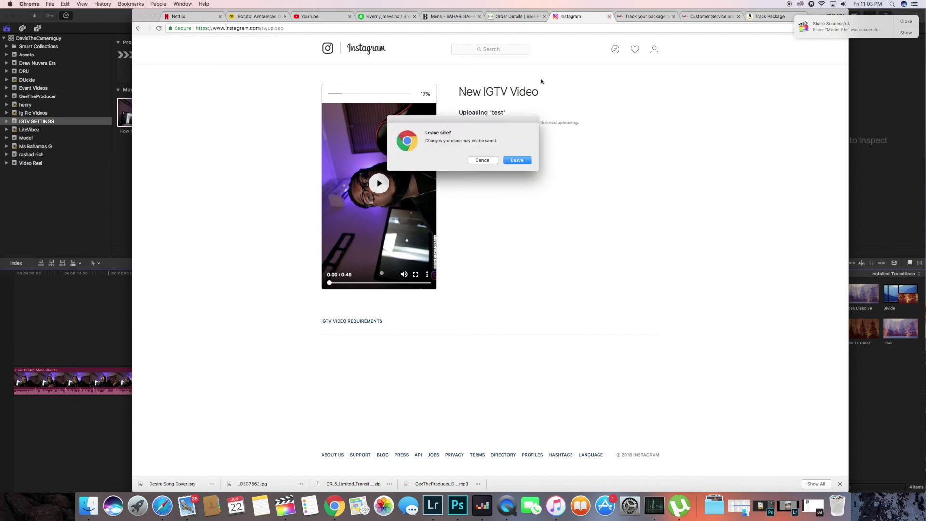